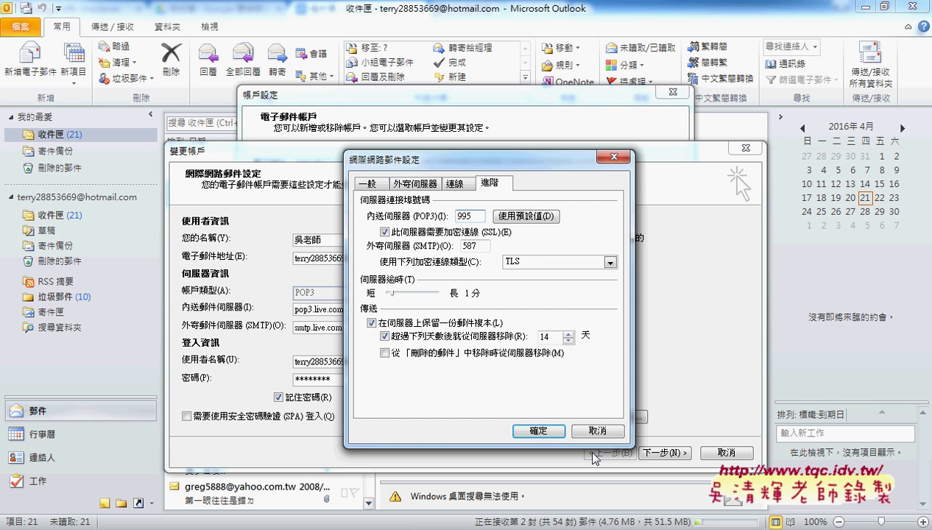
Dismiss Internet Mail Settings, Change Account and Account Settings to get back to the Outlook inbox
{"action": "left_click", "coordinate": [593, 432]}
{"action": "left_click", "coordinate": [724, 454]}
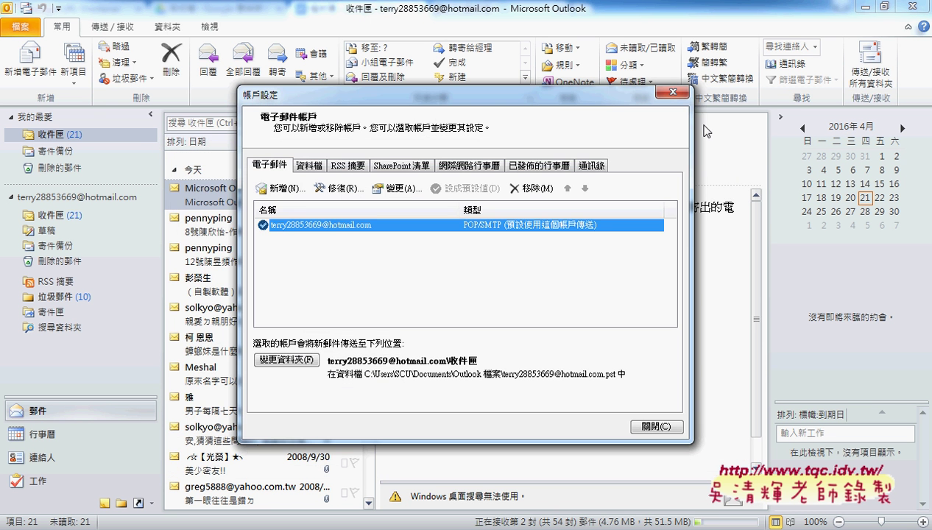
{"action": "left_click", "coordinate": [674, 93]}
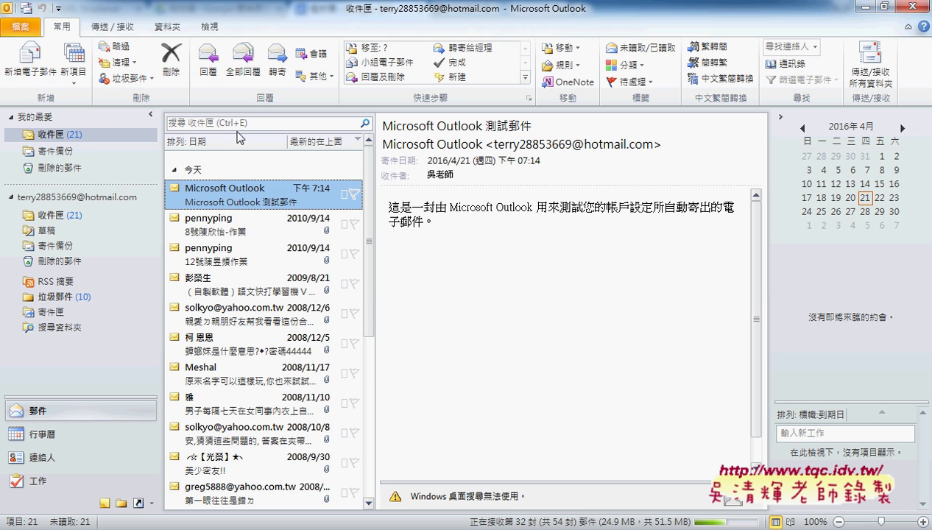
Start a blank email, highlight OutMail in the Google Docs code, then bring the untitled message forward
{"action": "left_click", "coordinate": [33, 63]}
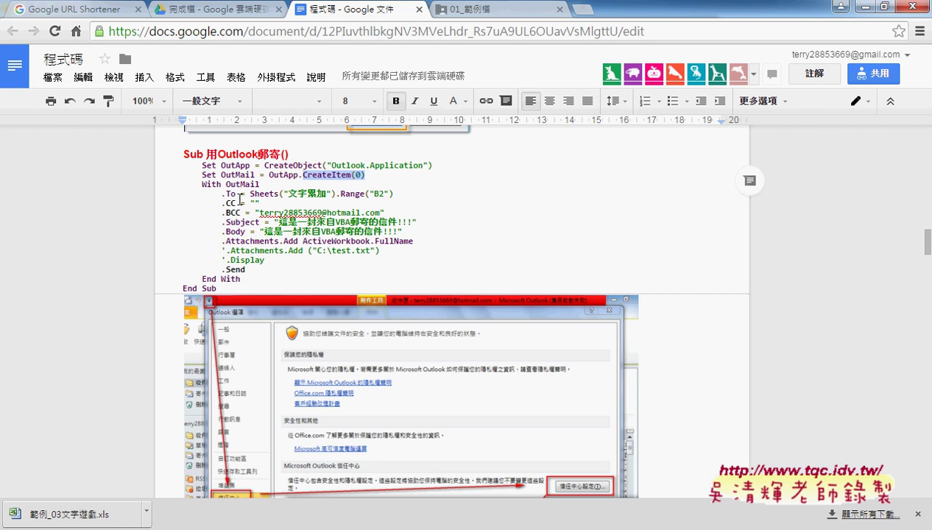
{"action": "left_click_drag", "start_coordinate": [220, 175], "coordinate": [255, 175]}
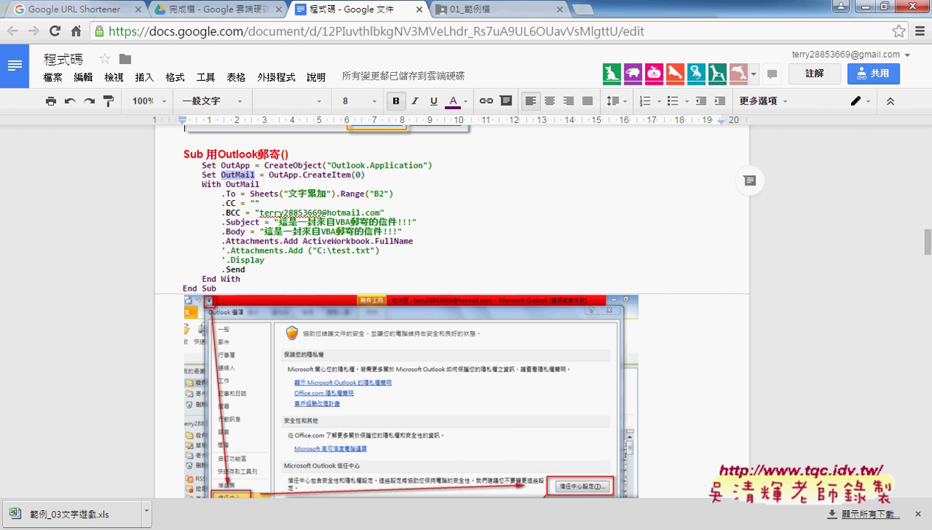
{"action": "left_click", "coordinate": [341, 519]}
{"action": "left_click", "coordinate": [346, 420]}
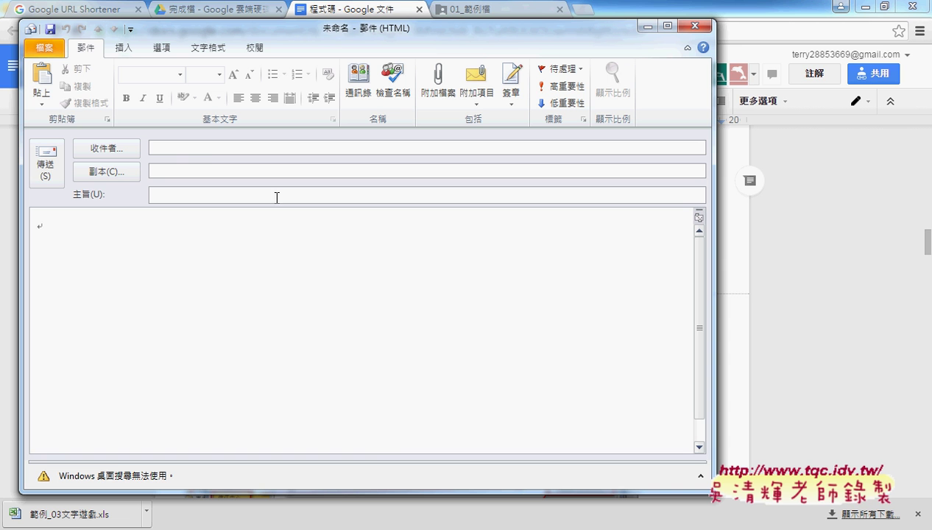
Visit the blank message's To, Subject and body fields, then switch back to the VBA code document
{"action": "left_click", "coordinate": [193, 147]}
{"action": "left_click", "coordinate": [171, 201]}
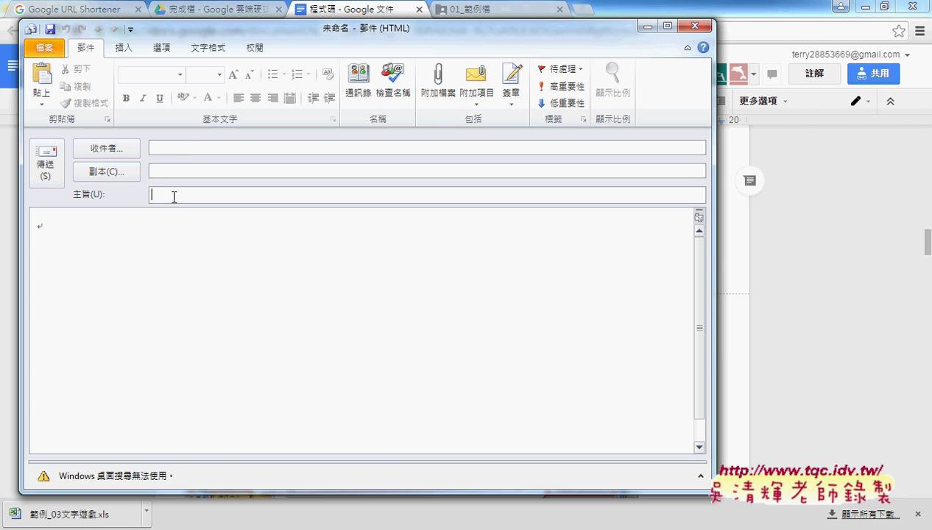
{"action": "left_click", "coordinate": [78, 238]}
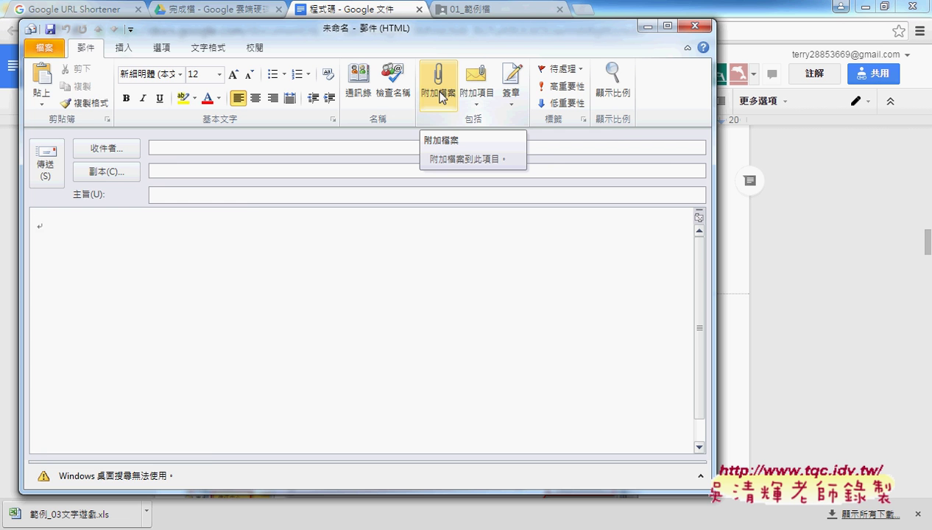
{"action": "left_click", "coordinate": [825, 260]}
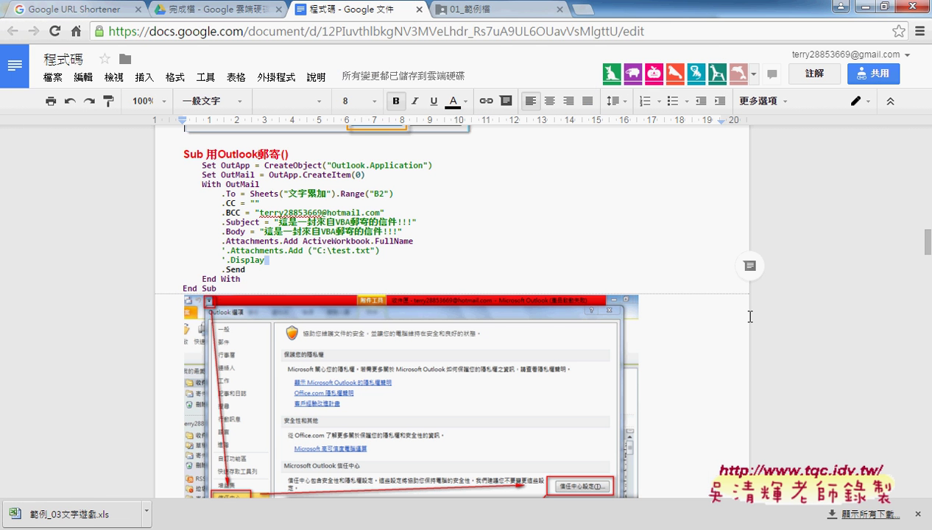
Highlight Sheets("文字累加").Range("B2") on the .To line, then switch to the Excel workbook
{"action": "left_click", "coordinate": [226, 193]}
{"action": "left_click_drag", "start_coordinate": [249, 192], "coordinate": [396, 192]}
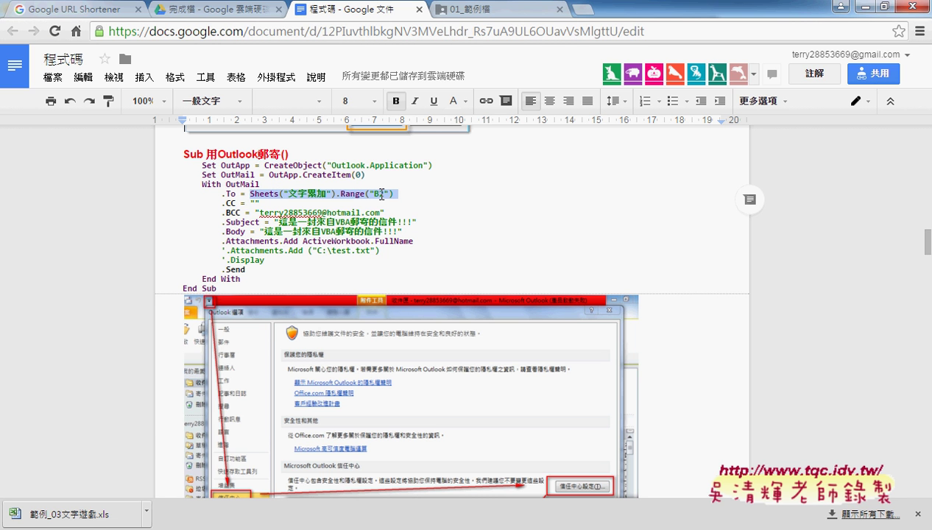
{"action": "left_click", "coordinate": [243, 527]}
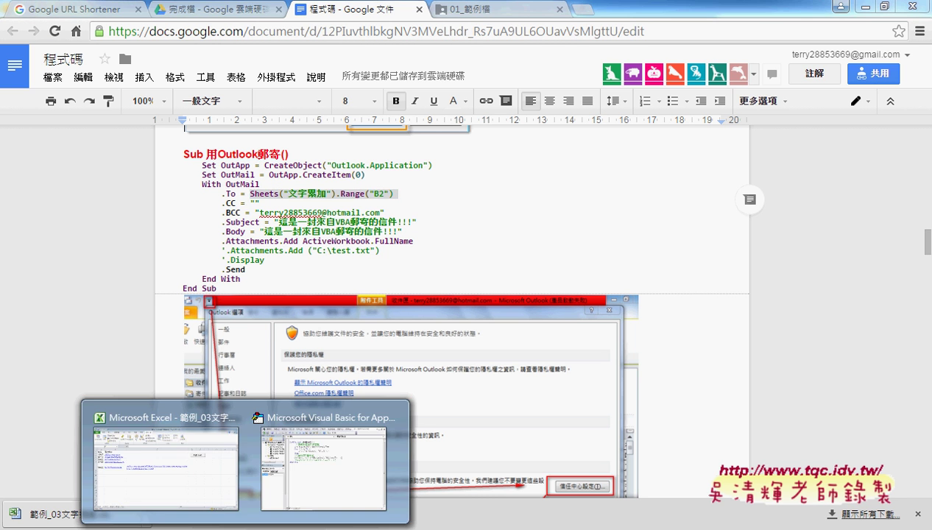
Check the joined e-mail addresses in cell C6 of the 文字累加 sheet, then return to Google Docs
{"action": "left_click", "coordinate": [188, 487]}
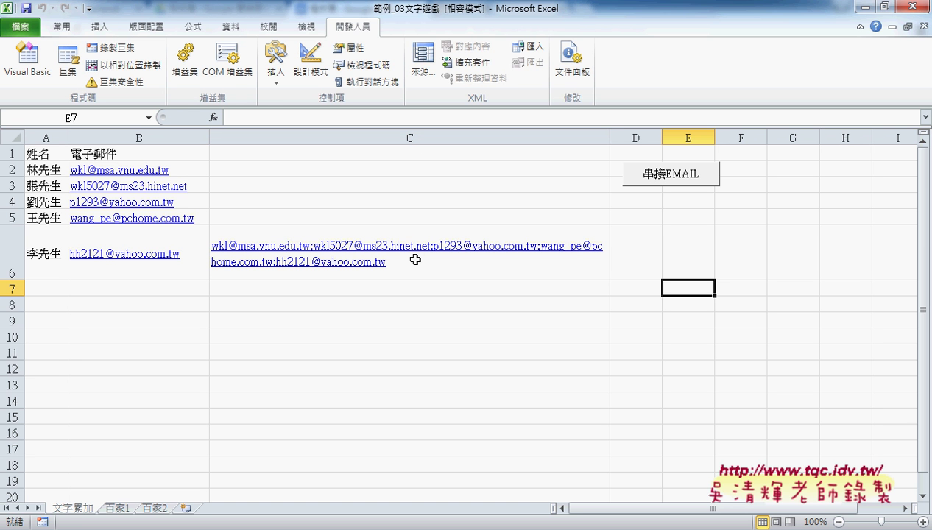
{"action": "left_click", "coordinate": [335, 529]}
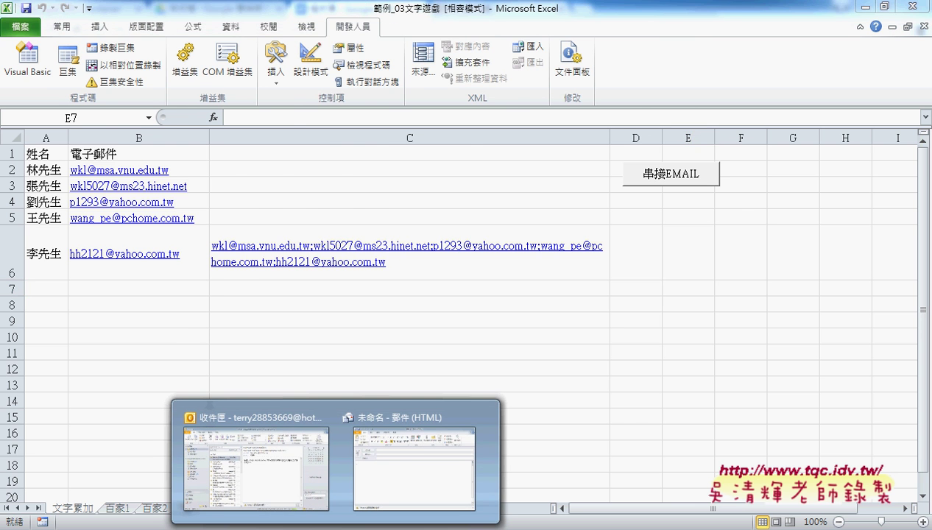
{"action": "left_click", "coordinate": [291, 529]}
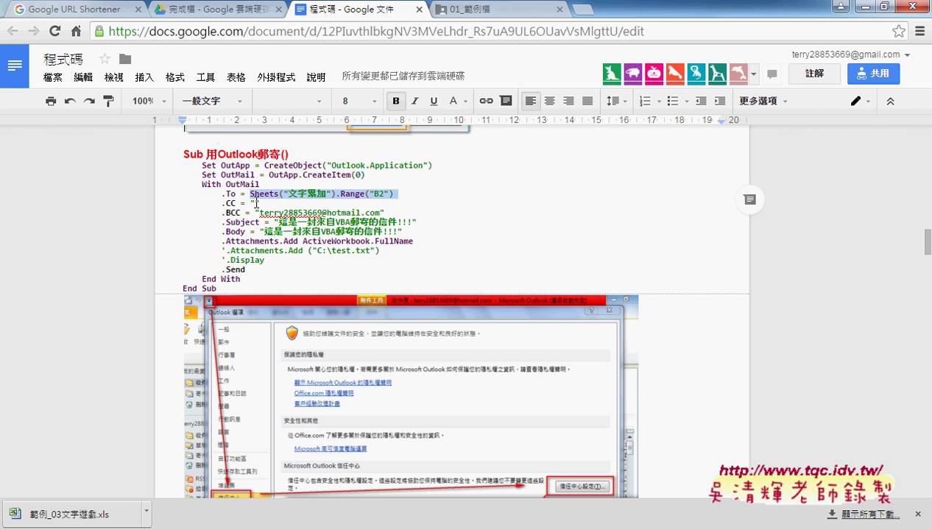
Highlight the empty .CC = "" line, then bring the untitled Outlook message forward
{"action": "left_click_drag", "start_coordinate": [258, 204], "coordinate": [221, 203]}
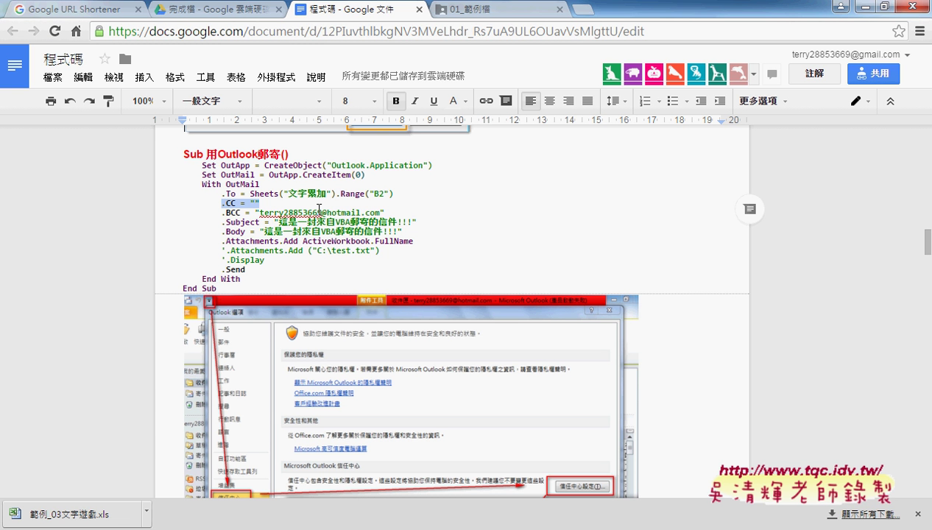
{"action": "left_click", "coordinate": [335, 521]}
{"action": "left_click", "coordinate": [413, 472]}
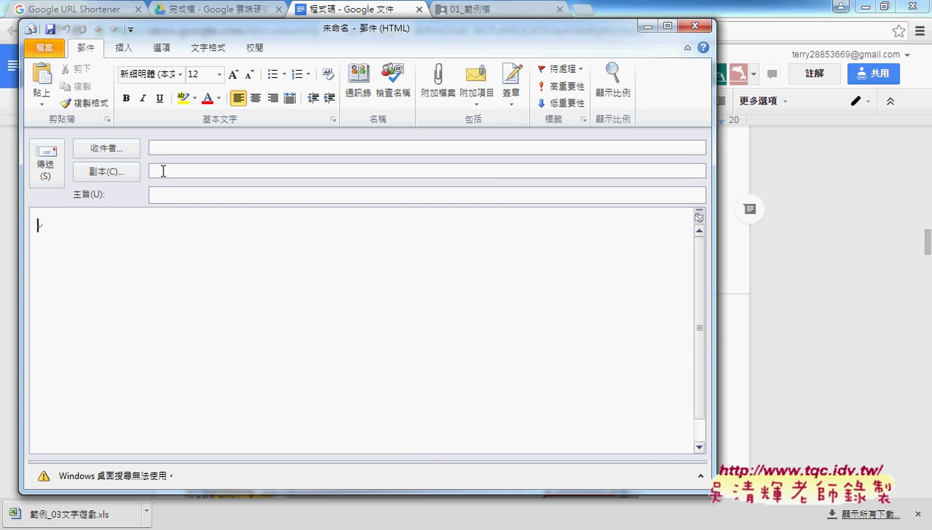
{"action": "left_click", "coordinate": [135, 180]}
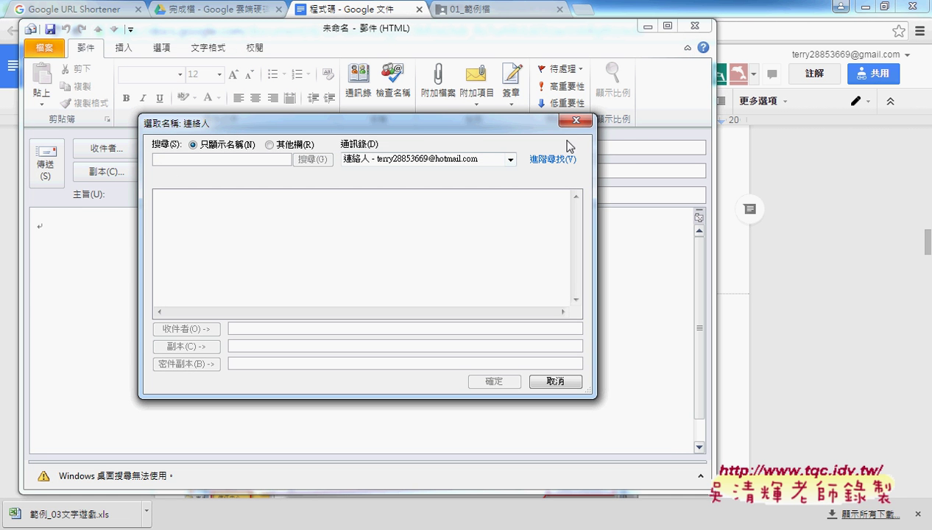
{"action": "left_click", "coordinate": [577, 121]}
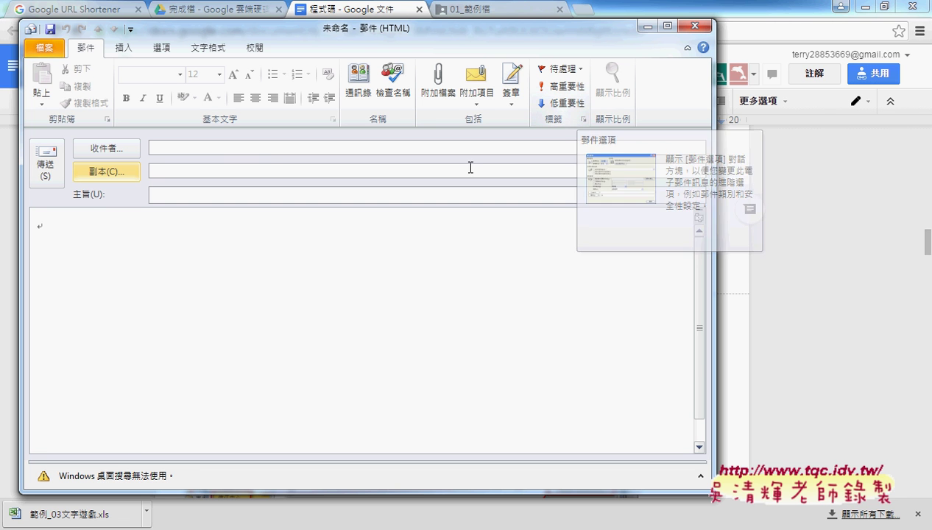
{"action": "left_click", "coordinate": [271, 168]}
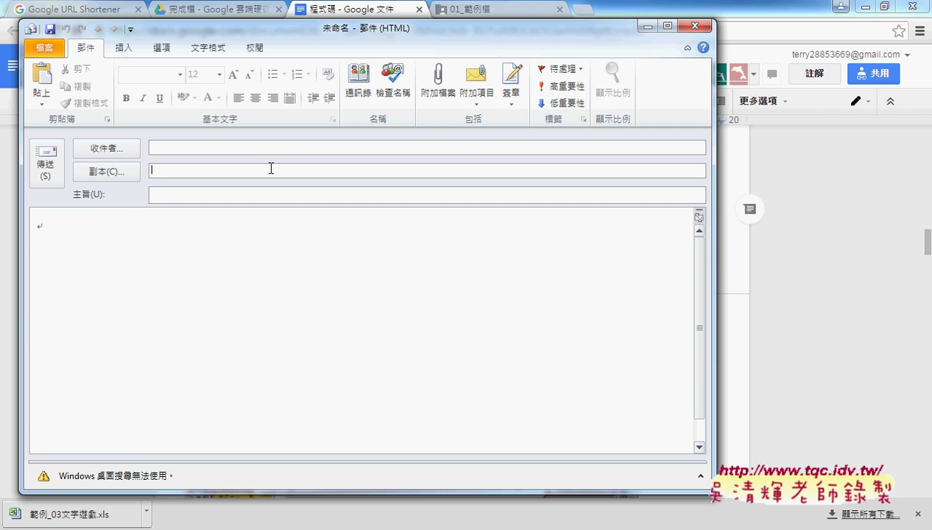
{"action": "left_click", "coordinate": [252, 196]}
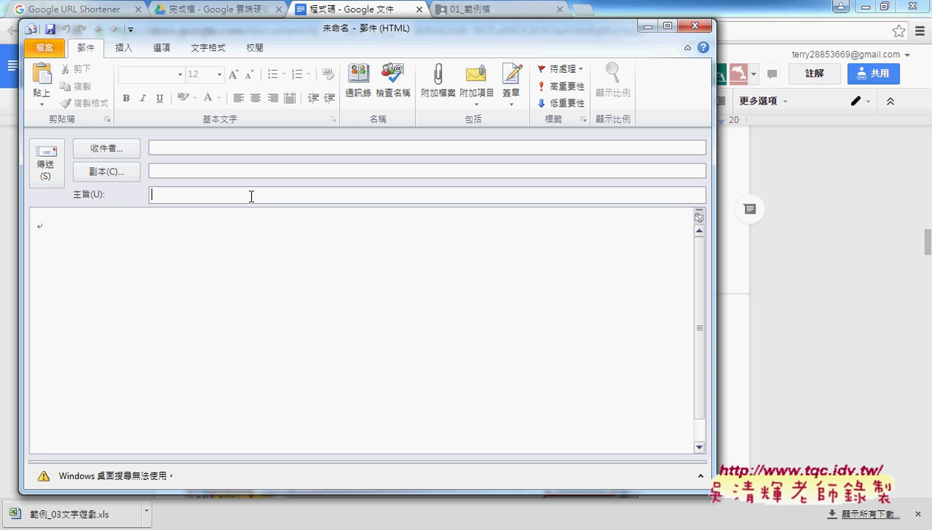
{"action": "left_click", "coordinate": [234, 245]}
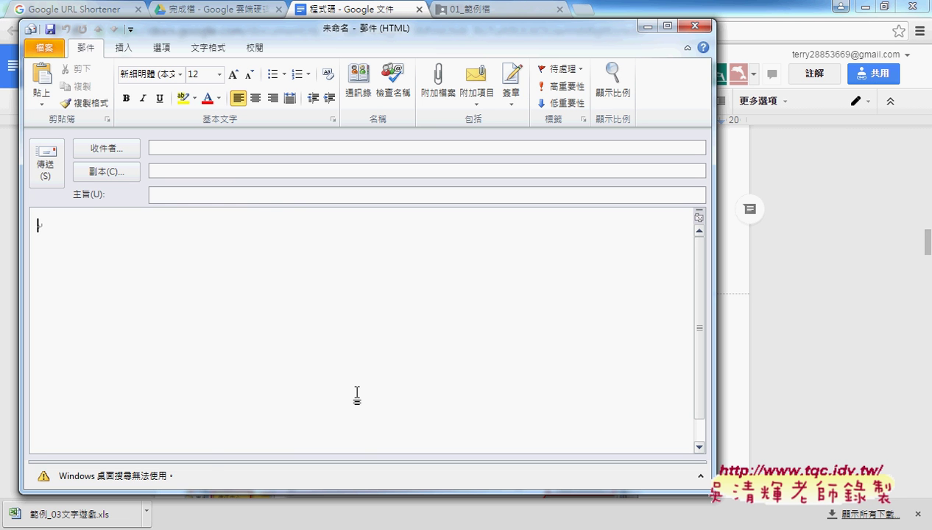
Leave the Outlook message and select Sub 用Outlook郵寄() through End Sub in Google Docs
{"action": "key", "text": "alt+Tab"}
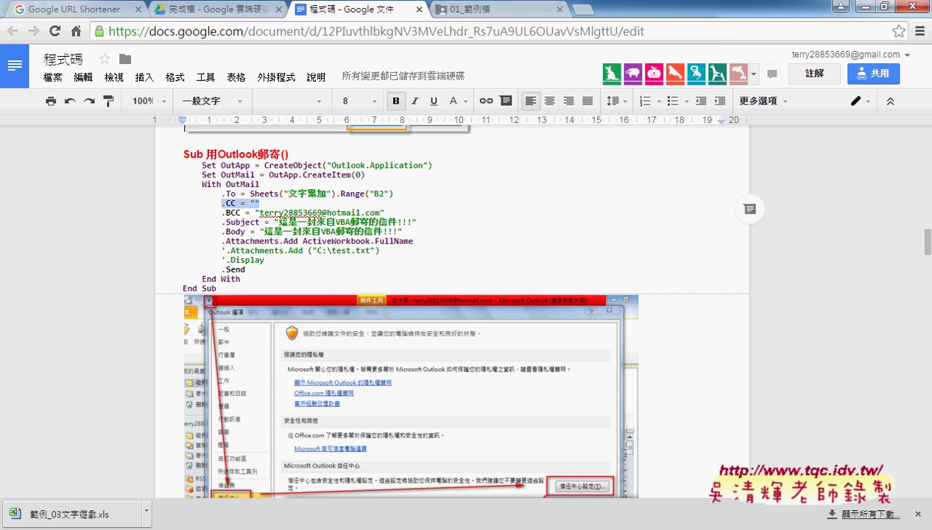
{"action": "left_click_drag", "start_coordinate": [182, 154], "coordinate": [250, 285]}
{"action": "key", "text": "ctrl+c"}
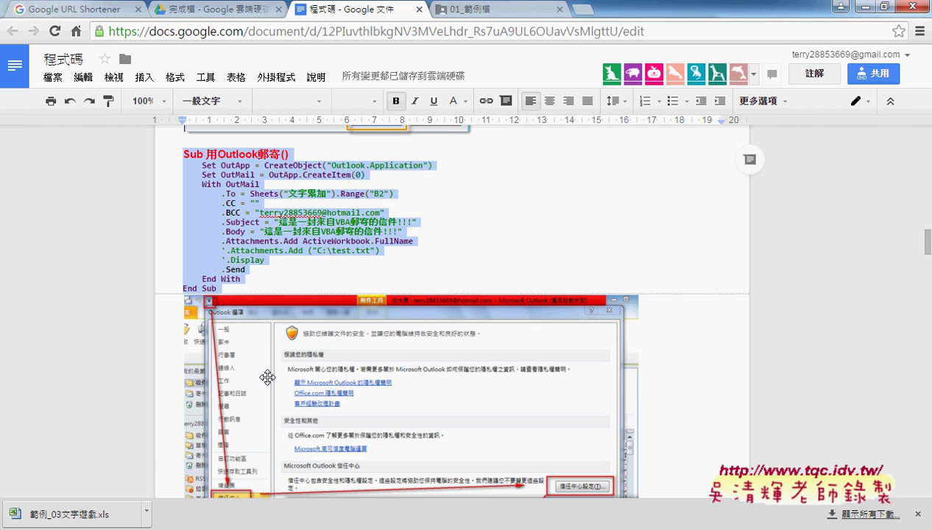
Enlarge the VBA editor and paste the 用Outlook郵寄 code below 串接EMAIL's End Sub in Module1
{"action": "mouse_move", "coordinate": [74, 514]}
{"action": "left_click", "coordinate": [316, 491]}
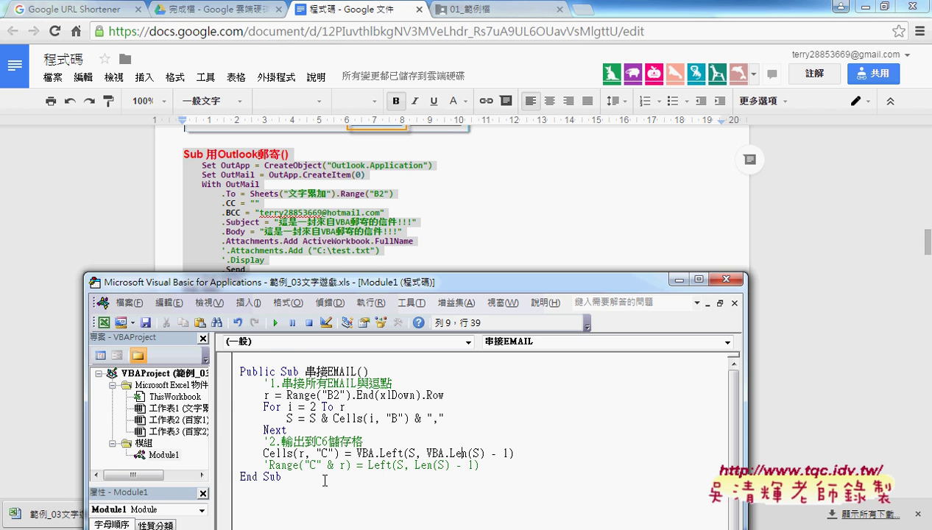
{"action": "left_click_drag", "start_coordinate": [433, 282], "coordinate": [503, 35]}
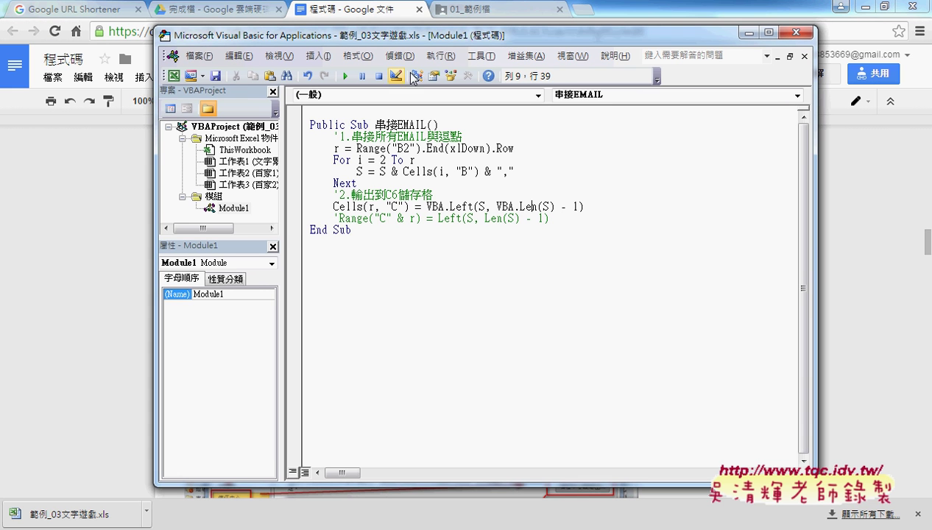
{"action": "left_click", "coordinate": [318, 256]}
{"action": "key", "text": "ctrl+v"}
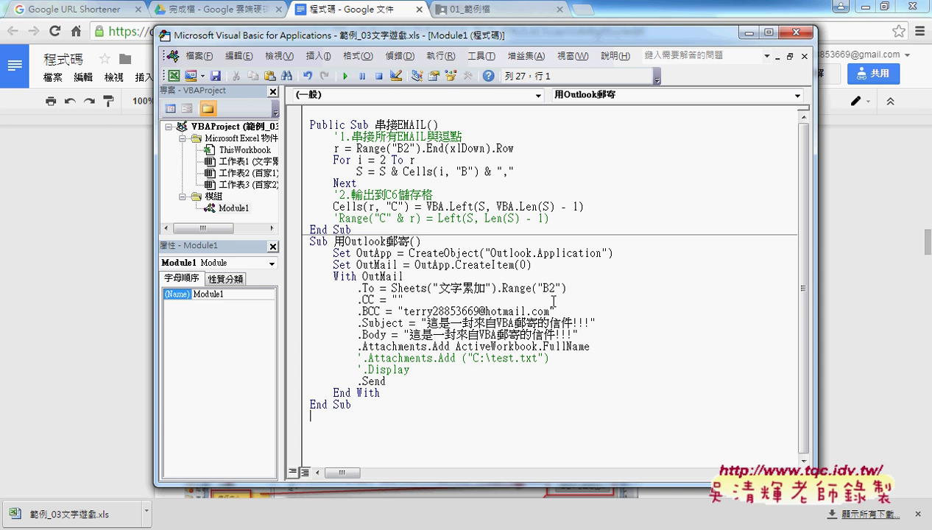
Replace B2 with C6 in the .To line's Range reference
{"action": "left_click_drag", "start_coordinate": [549, 288], "coordinate": [543, 289]}
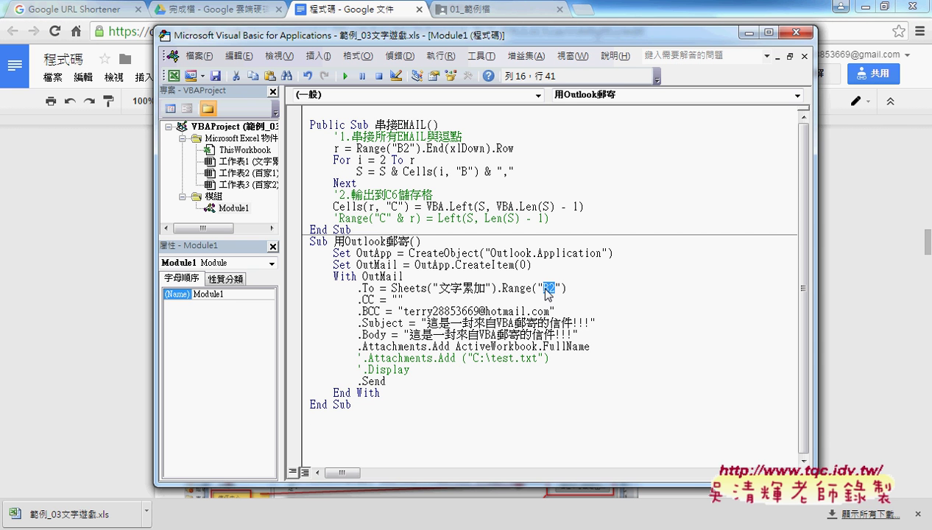
{"action": "type", "text": "C"}
{"action": "type", "text": "6"}
{"action": "left_click", "coordinate": [364, 276]}
Review the BCC address line and the subject and body message text
{"action": "left_click", "coordinate": [377, 312]}
{"action": "left_click_drag", "start_coordinate": [403, 312], "coordinate": [553, 312]}
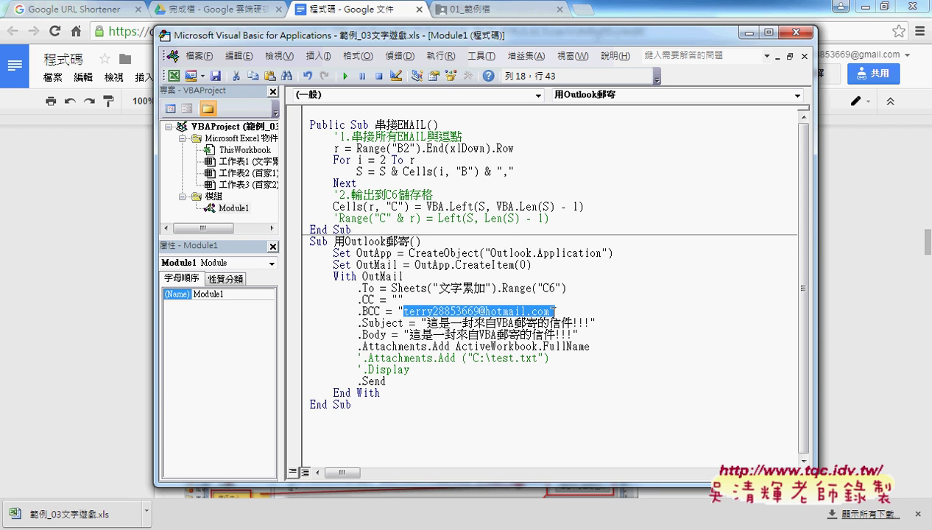
{"action": "left_click", "coordinate": [450, 322]}
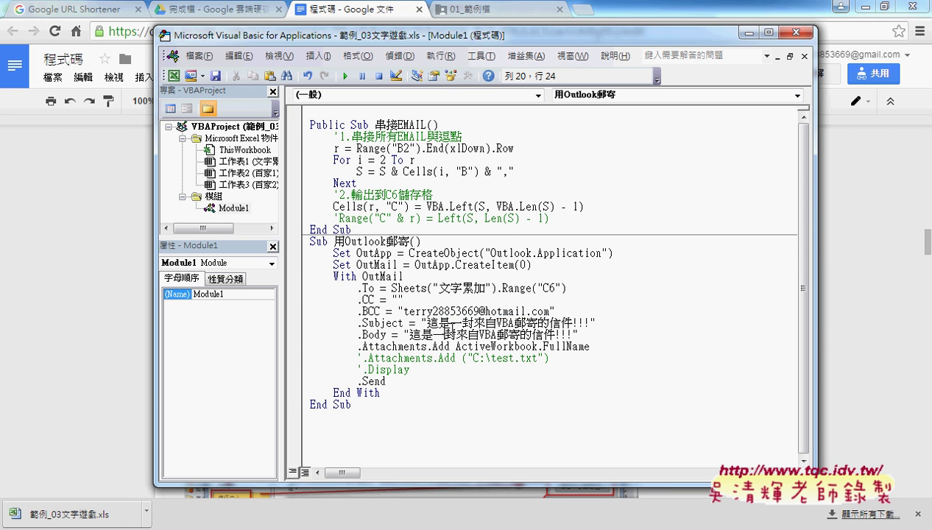
{"action": "left_click", "coordinate": [491, 323]}
{"action": "mouse_move", "coordinate": [595, 323]}
{"action": "left_mouse_down"}
{"action": "mouse_move", "coordinate": [451, 323]}
{"action": "mouse_move", "coordinate": [572, 335]}
{"action": "left_mouse_up"}
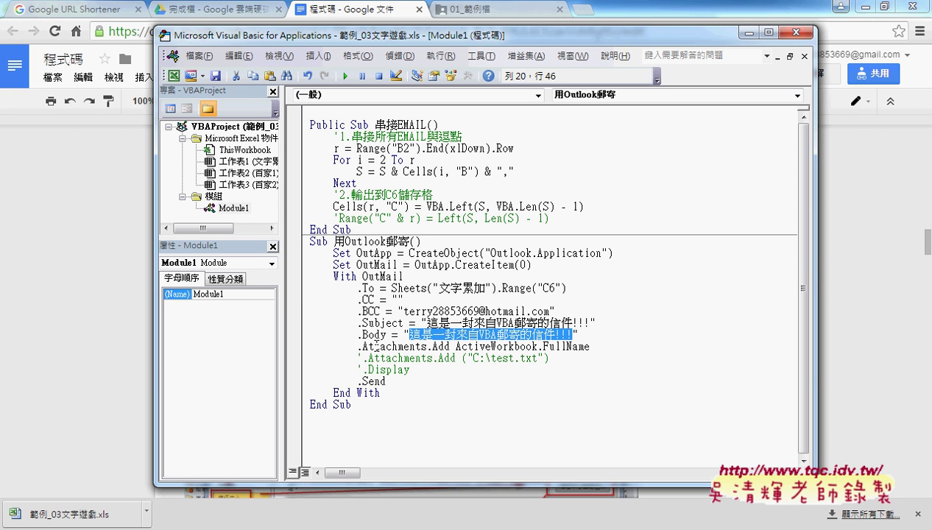
Highlight the .Attachments.Add ActiveWorkbook.FullName line that attaches the workbook
{"action": "left_click_drag", "start_coordinate": [358, 346], "coordinate": [589, 347]}
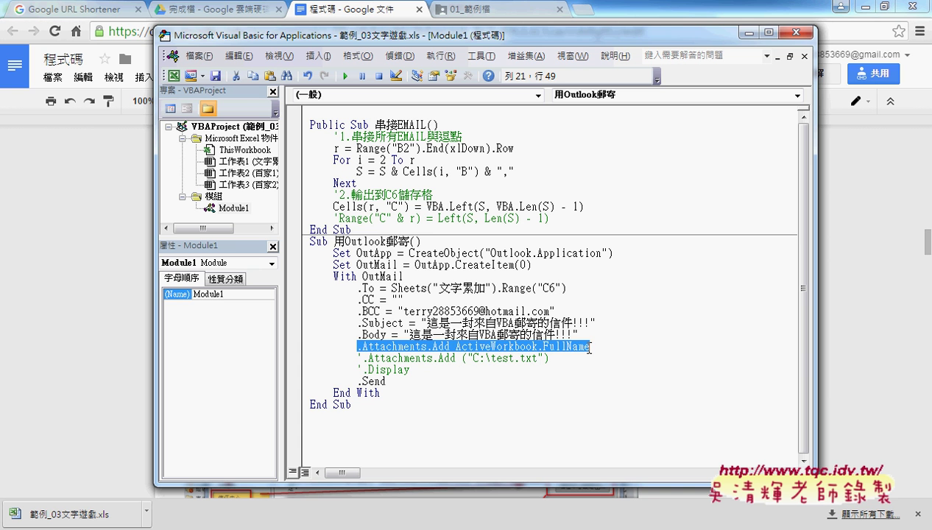
{"action": "left_click_drag", "start_coordinate": [590, 346], "coordinate": [456, 346]}
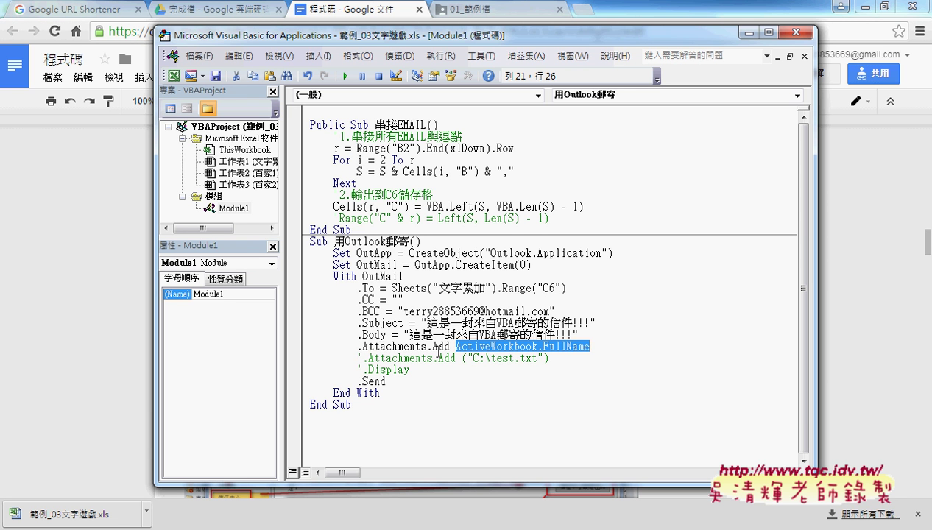
{"action": "mouse_move", "coordinate": [357, 346]}
{"action": "left_mouse_down"}
{"action": "mouse_move", "coordinate": [581, 346]}
{"action": "mouse_move", "coordinate": [456, 347]}
{"action": "left_mouse_up"}
Comment out the ActiveWorkbook.FullName attachment line; briefly uncomment, then re-comment the C:\test.txt line
{"action": "key", "text": "Home"}
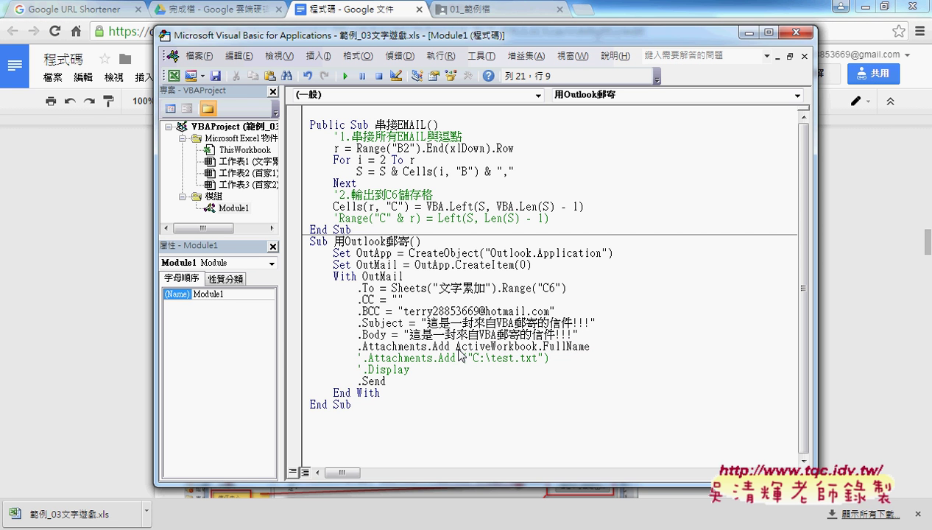
{"action": "type", "text": "'"}
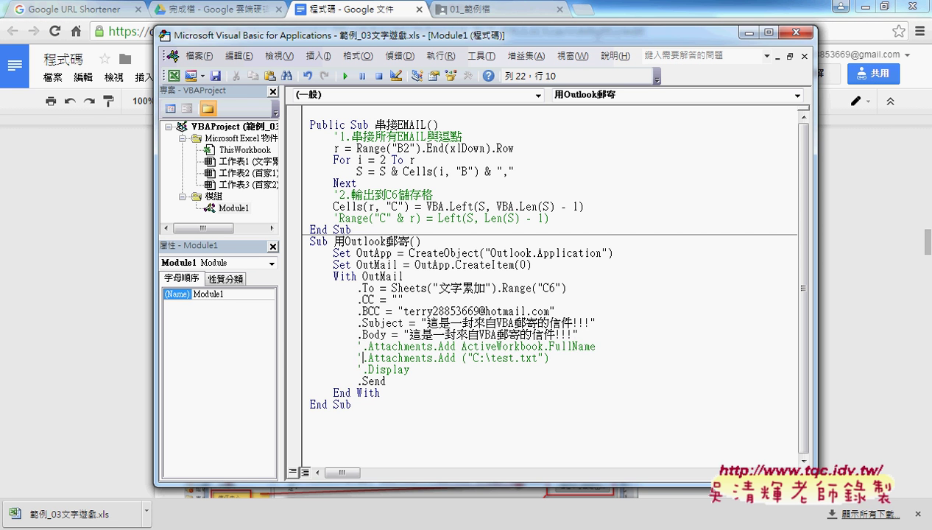
{"action": "key", "text": "shift+Left"}
{"action": "key", "text": "Down"}
{"action": "key", "text": "Delete"}
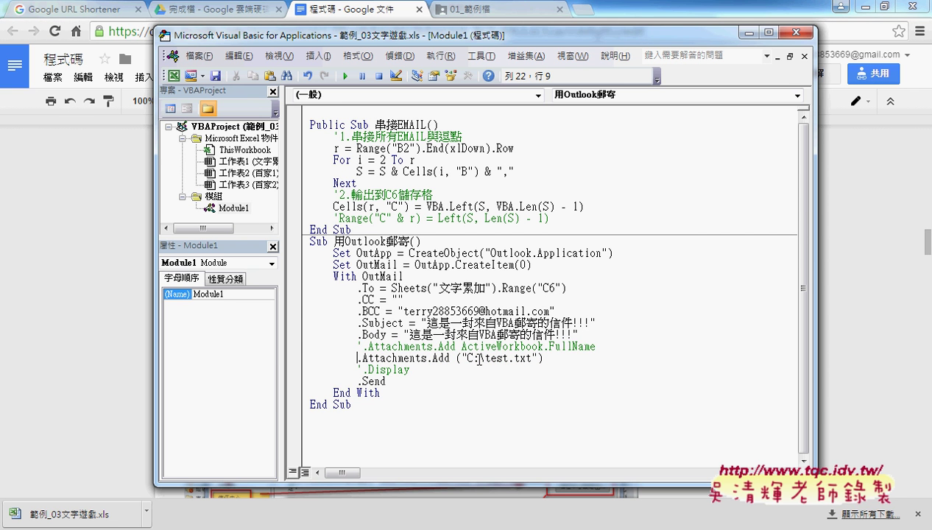
{"action": "left_click_drag", "start_coordinate": [468, 359], "coordinate": [532, 359]}
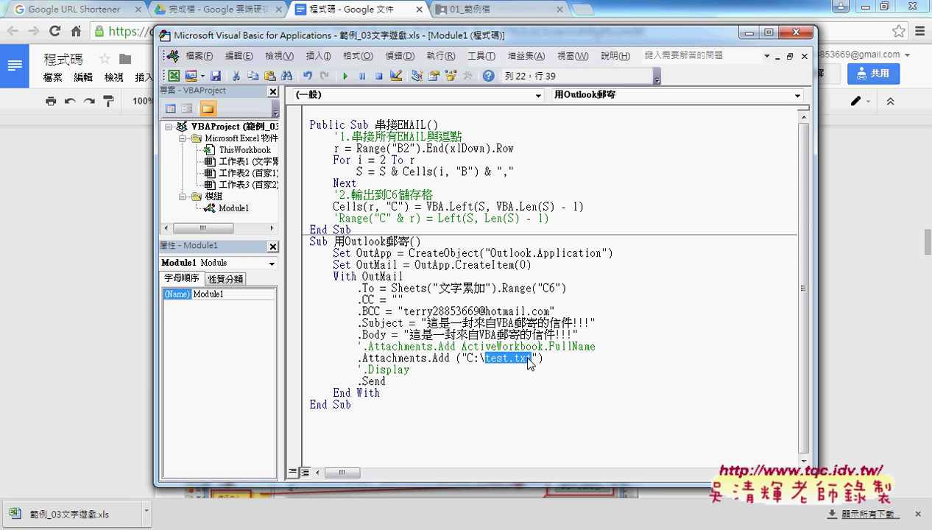
{"action": "key", "text": "Home"}
{"action": "type", "text": "'"}
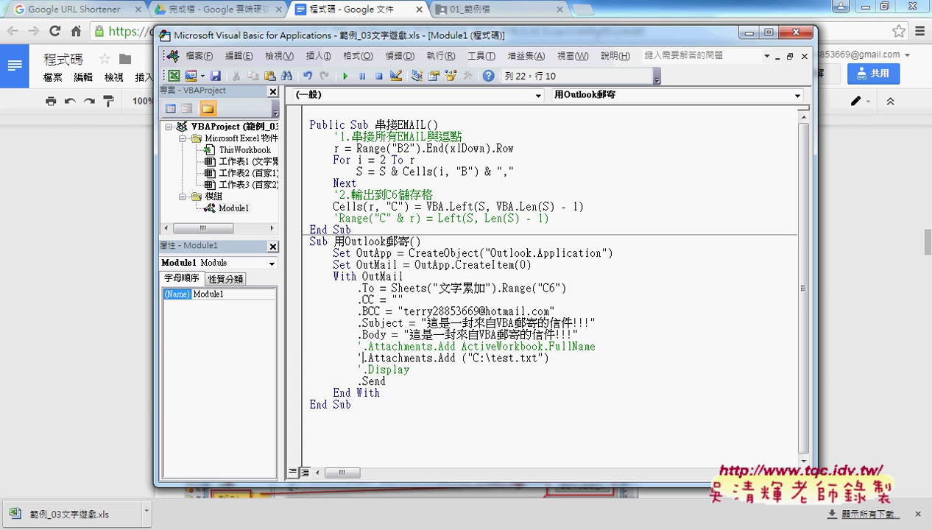
{"action": "left_click", "coordinate": [473, 393]}
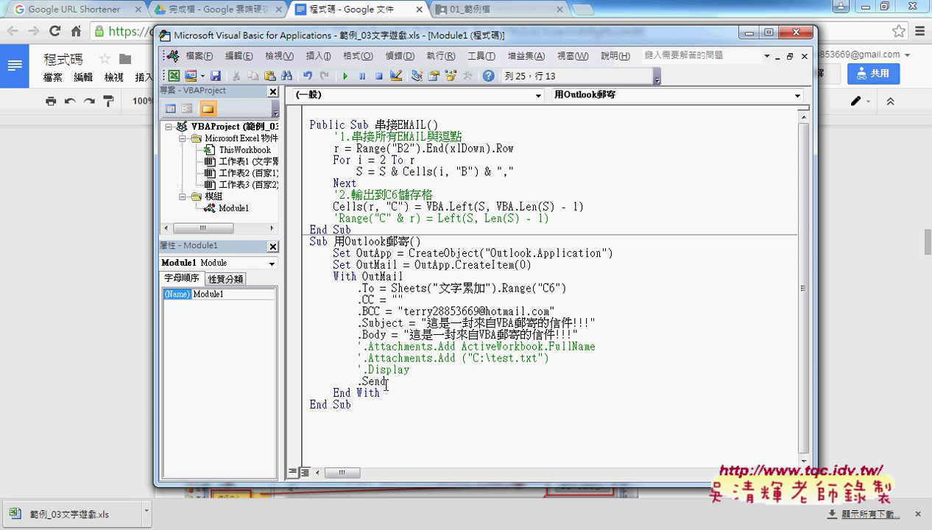
{"action": "left_click_drag", "start_coordinate": [386, 381], "coordinate": [358, 381]}
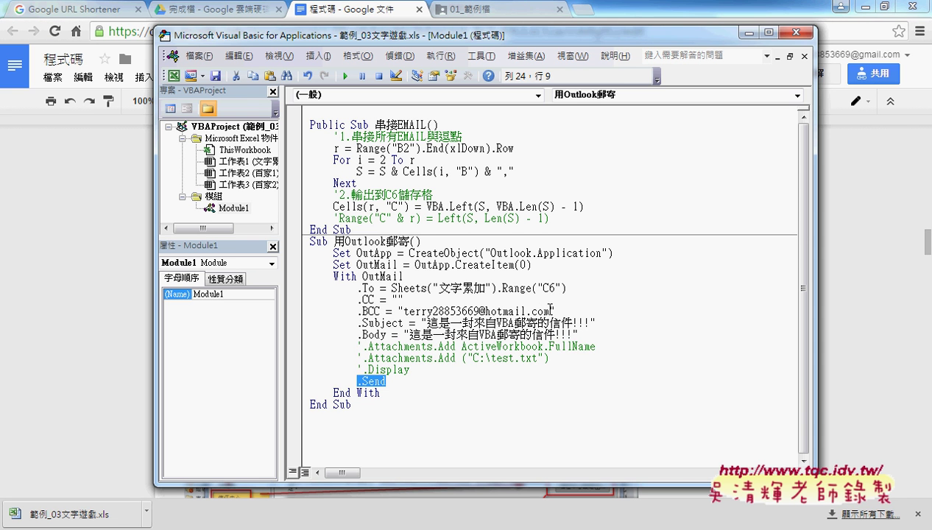
{"action": "left_click_drag", "start_coordinate": [549, 311], "coordinate": [404, 311]}
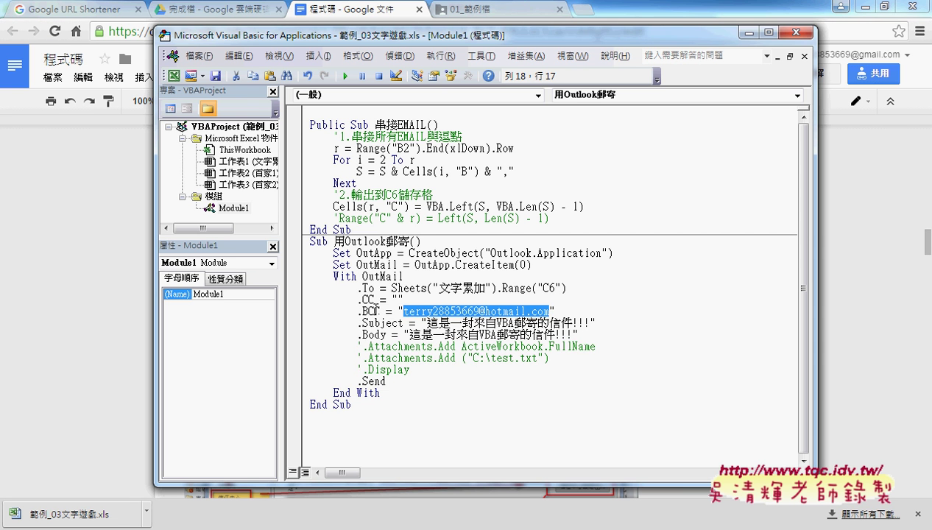